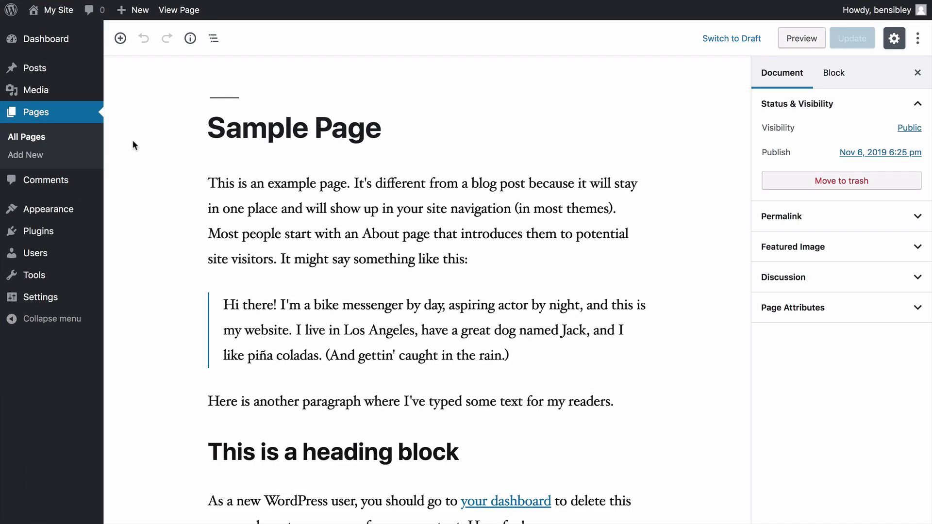
Step: Open the color settings of the first paragraph block below the page title
{"action": "scroll", "coordinate": [132, 139], "scroll_direction": "down", "scroll_amount": 1}
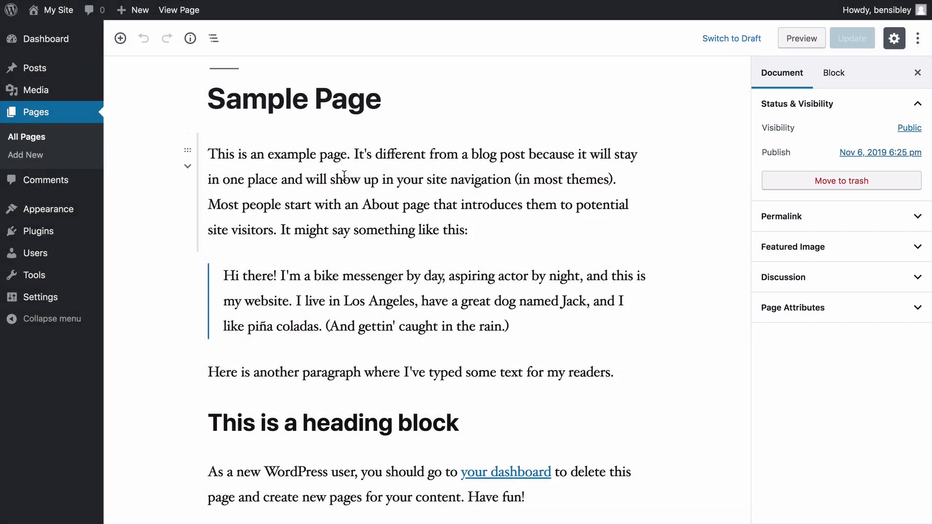
{"action": "left_click", "coordinate": [348, 177]}
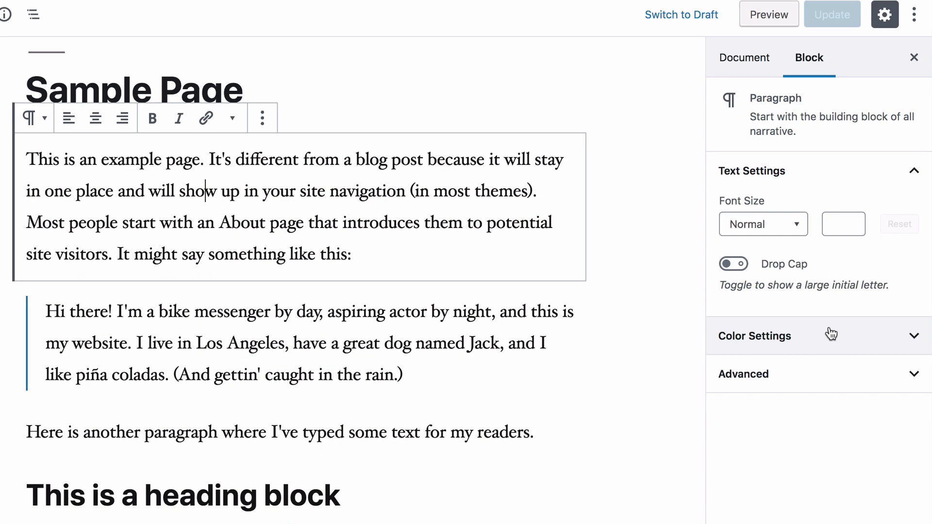
{"action": "left_click", "coordinate": [831, 334]}
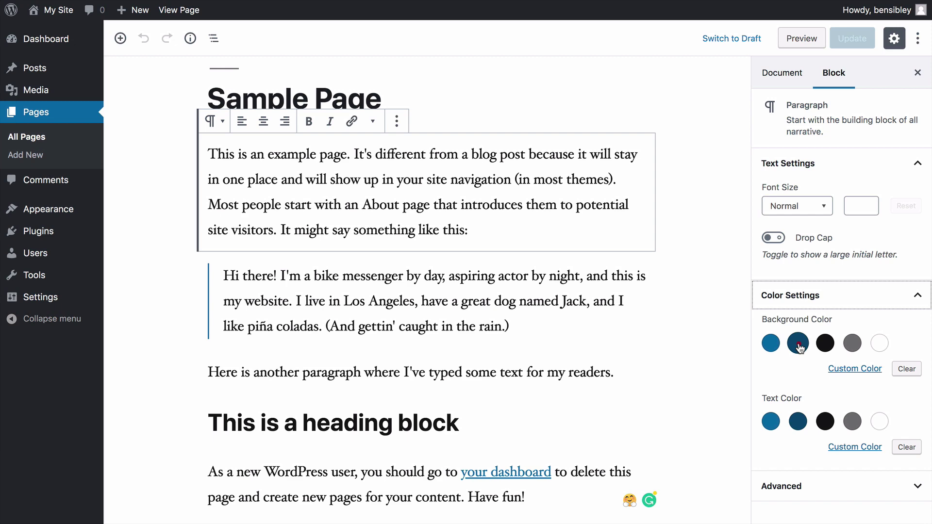
Step: Try the dark blue, black and gray preset backgrounds on the paragraph, settling on the lighter blue
{"action": "left_click", "coordinate": [798, 343]}
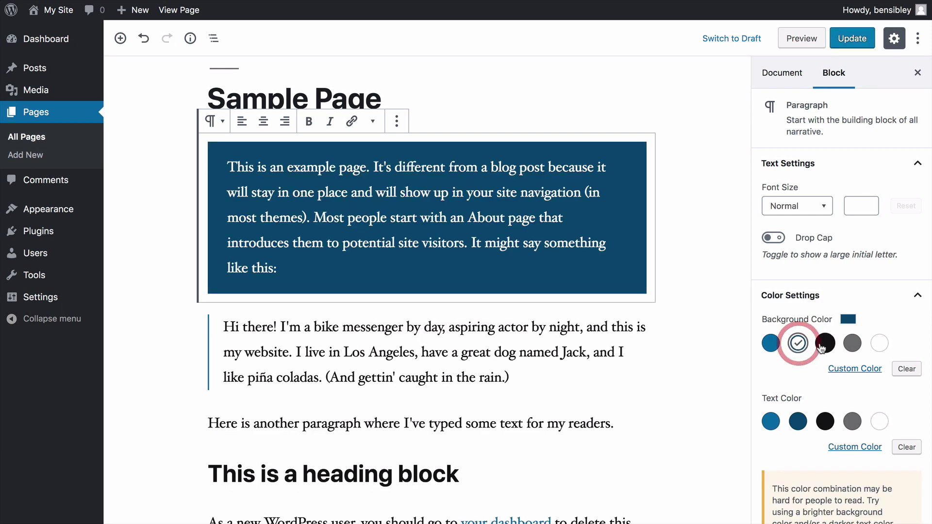
{"action": "left_click", "coordinate": [825, 343]}
{"action": "left_click", "coordinate": [852, 344]}
{"action": "left_click", "coordinate": [772, 344]}
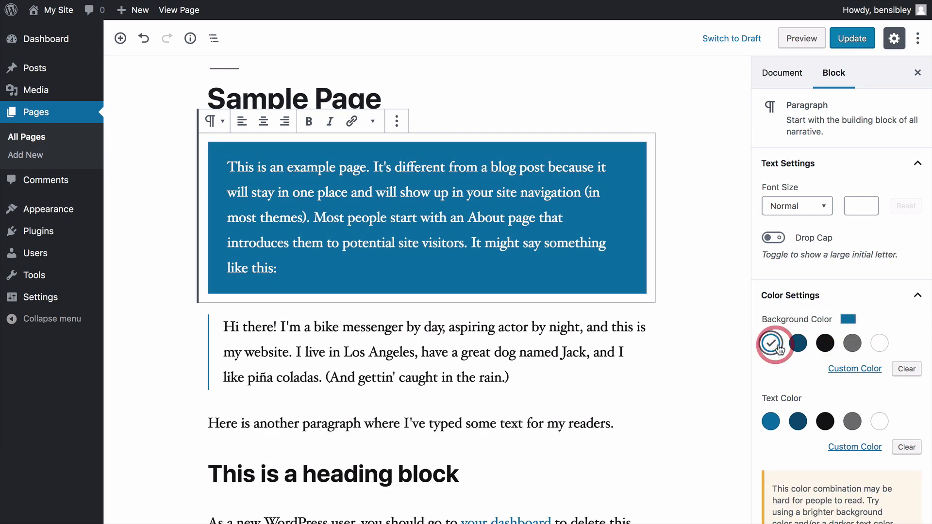
{"action": "left_click", "coordinate": [798, 343]}
{"action": "left_click", "coordinate": [772, 343]}
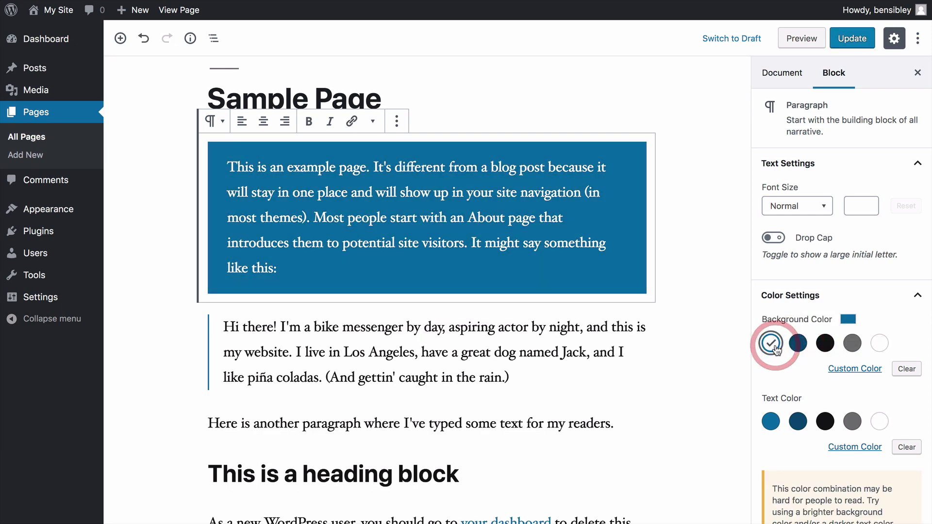
Step: Try the dark blue, black and gray preset text colors on the paragraph, settling on white
{"action": "left_click", "coordinate": [798, 422]}
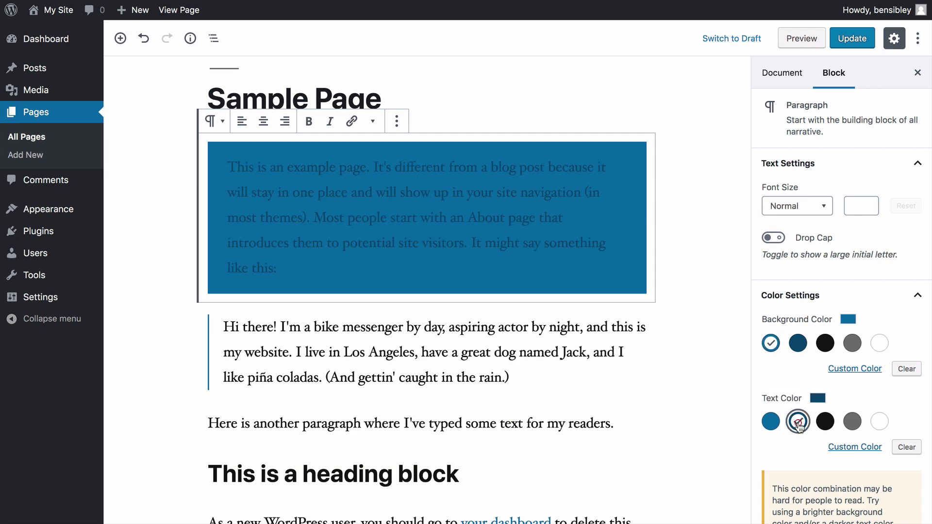
{"action": "left_click", "coordinate": [825, 421]}
{"action": "left_click", "coordinate": [852, 421]}
{"action": "left_click", "coordinate": [879, 422]}
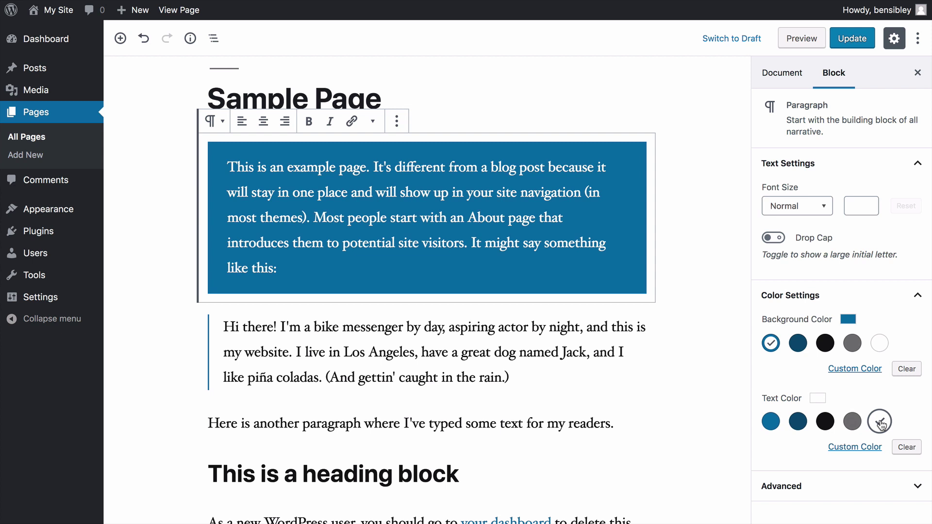
Step: Give the paragraph a custom orange background color, #cc6224
{"action": "left_click", "coordinate": [854, 370]}
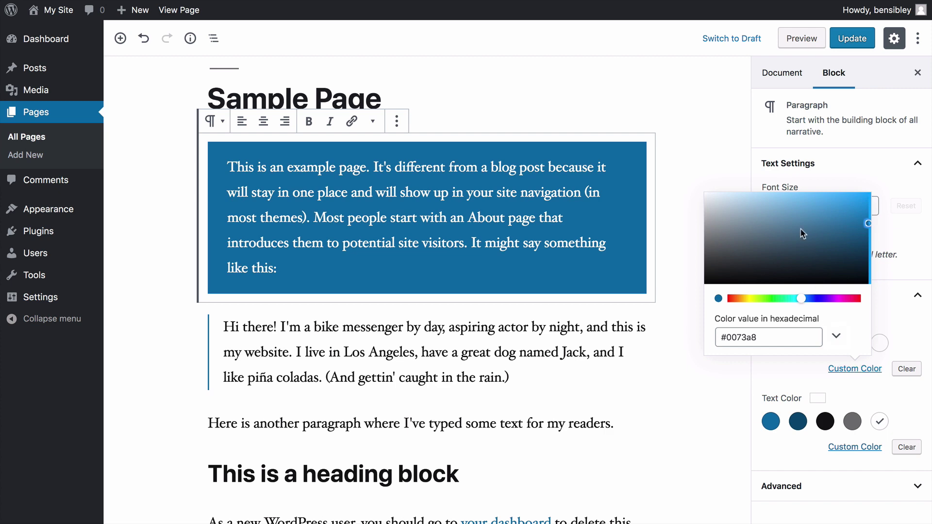
{"action": "mouse_move", "coordinate": [810, 230]}
{"action": "left_mouse_down"}
{"action": "mouse_move", "coordinate": [759, 229]}
{"action": "mouse_move", "coordinate": [766, 241]}
{"action": "left_mouse_up"}
{"action": "left_click_drag", "start_coordinate": [756, 298], "coordinate": [733, 297]}
{"action": "left_click", "coordinate": [835, 217]}
{"action": "left_click_drag", "start_coordinate": [835, 217], "coordinate": [843, 214]}
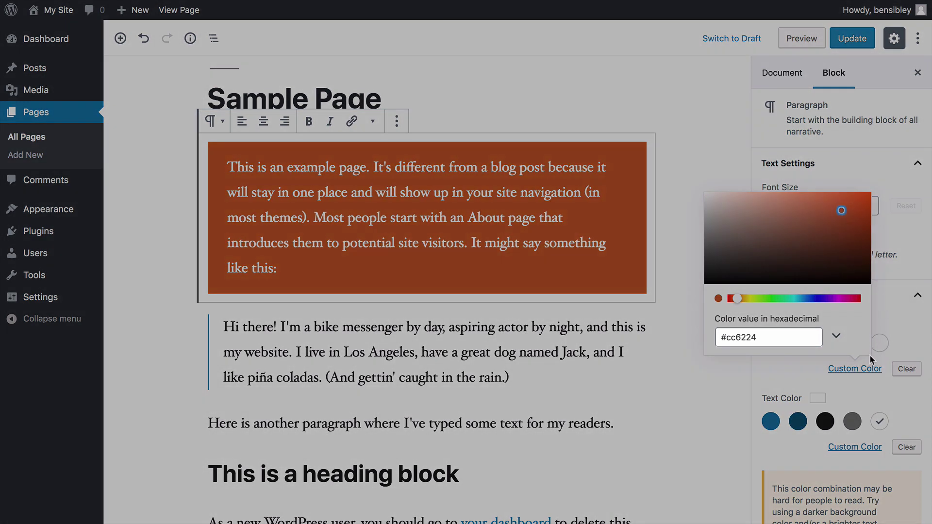
{"action": "left_click", "coordinate": [800, 342]}
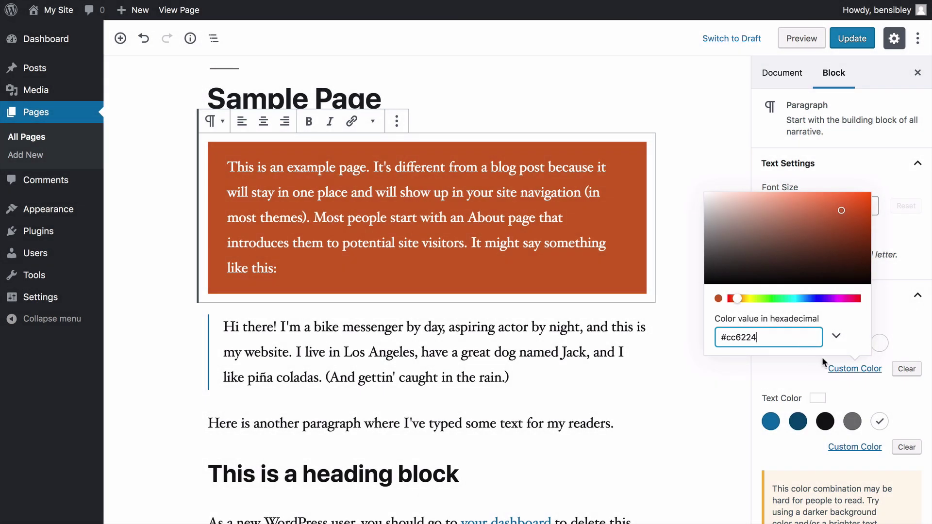
Step: Clear the paragraph's background color and set its text color to the lighter blue preset, trying black first
{"action": "left_click", "coordinate": [847, 368]}
{"action": "left_click", "coordinate": [901, 370]}
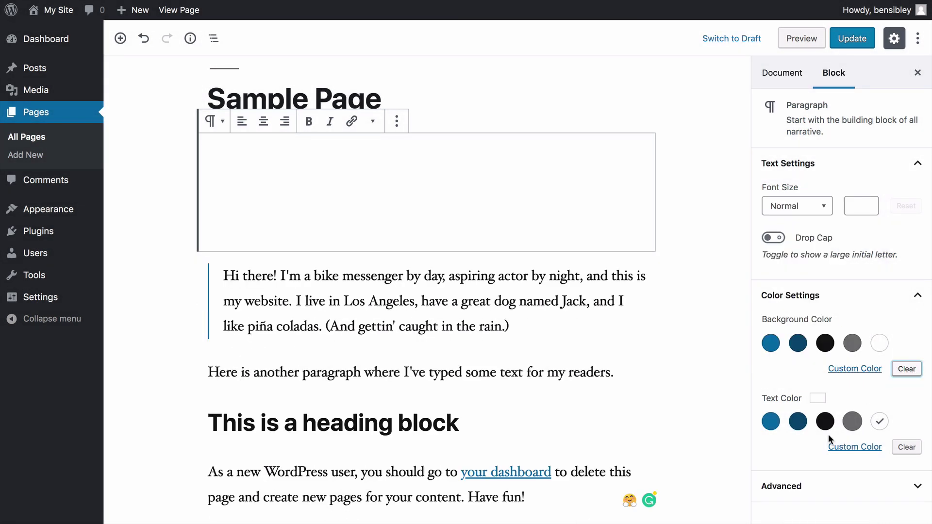
{"action": "left_click", "coordinate": [825, 421]}
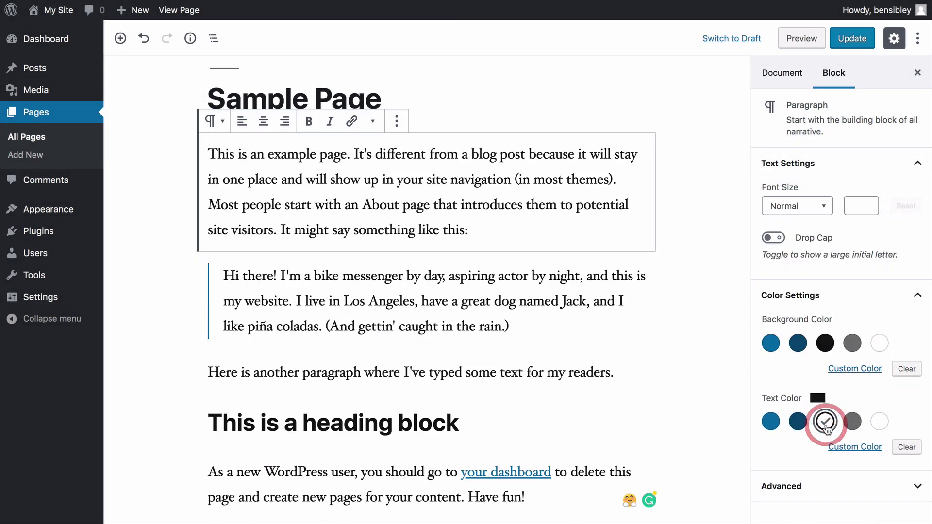
{"action": "left_click", "coordinate": [771, 422]}
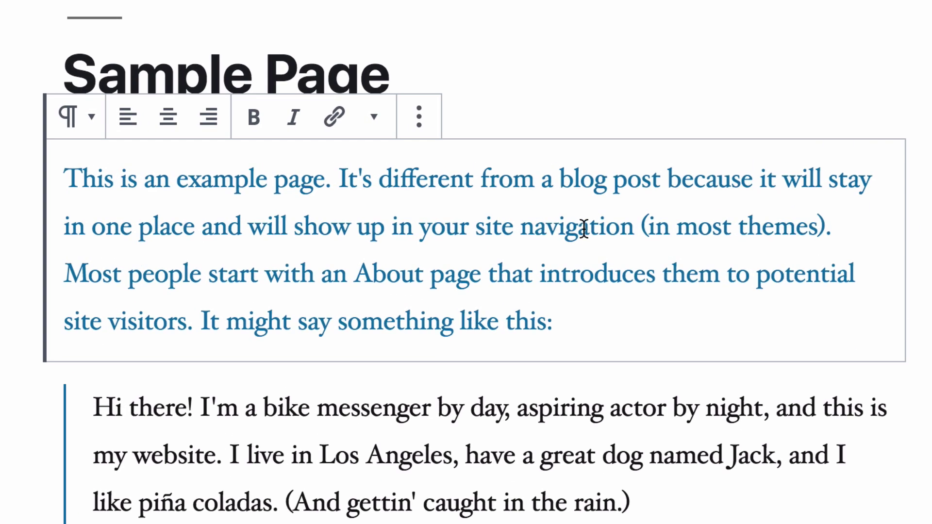
Step: Edit the first paragraph as HTML and insert an opening <span> tag before "from a blog post"
{"action": "left_click", "coordinate": [357, 228]}
{"action": "left_click", "coordinate": [421, 121]}
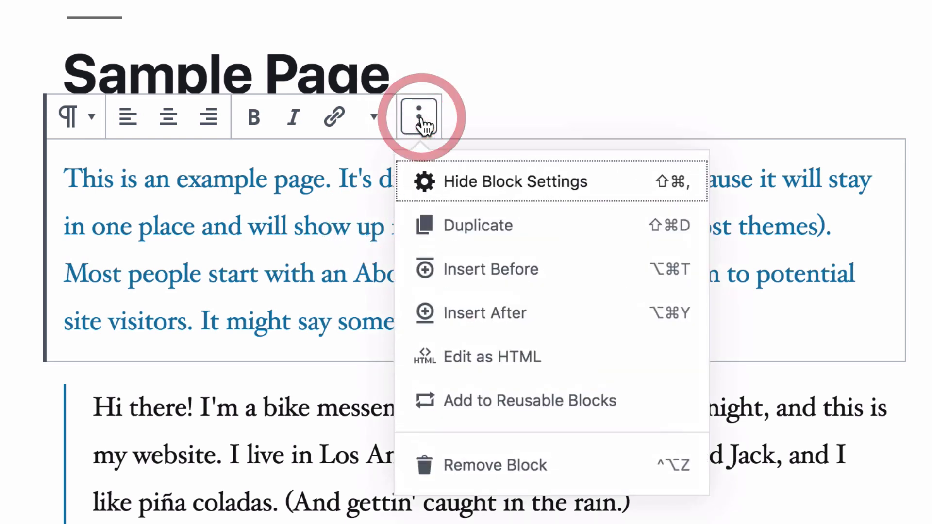
{"action": "left_click", "coordinate": [513, 358]}
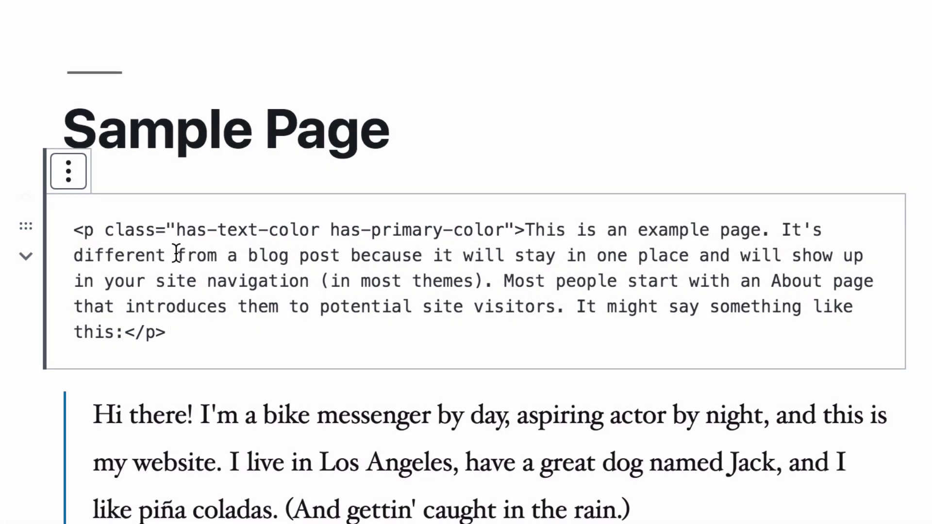
{"action": "left_click_drag", "start_coordinate": [176, 253], "coordinate": [344, 254]}
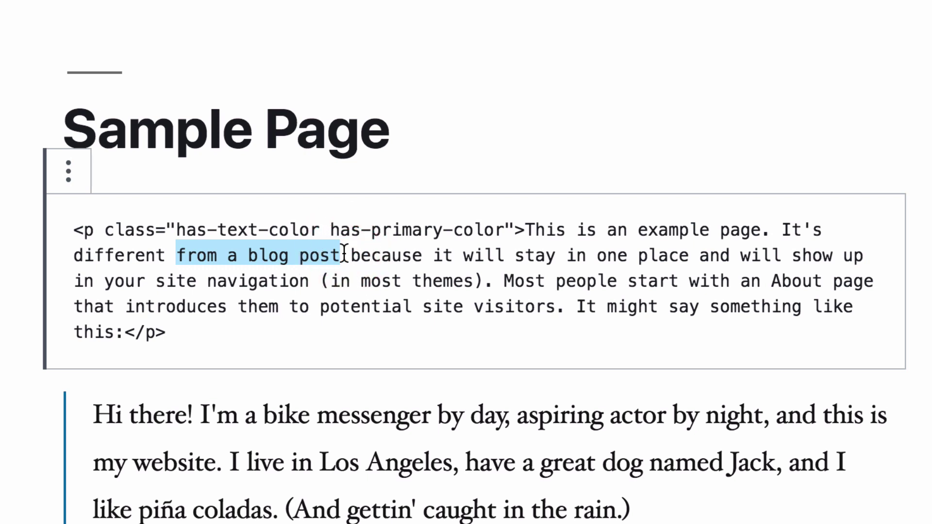
{"action": "key", "text": "Left"}
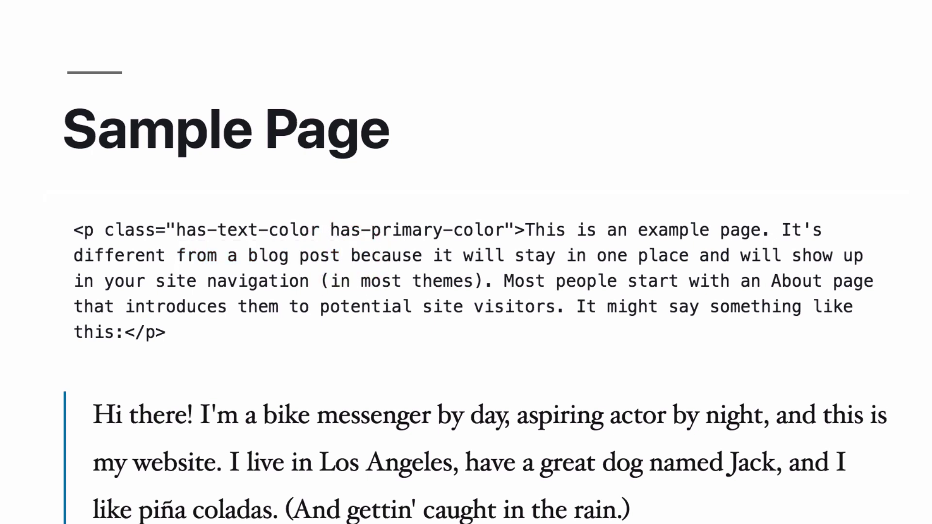
{"action": "type", "text": "<span>"}
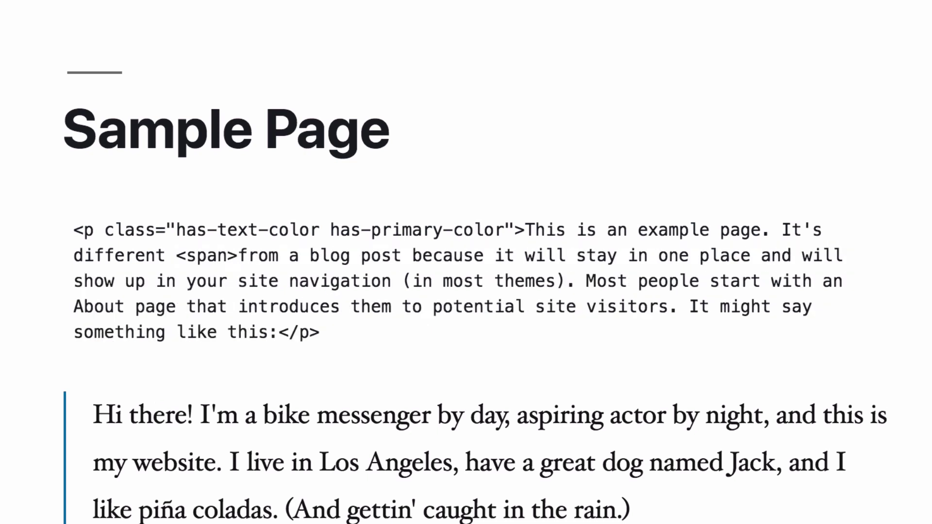
Step: Copy the <span> tag to the end of "from a blog post" and turn the copy into a closing </span> tag
{"action": "key", "text": "shift+Left"}
{"action": "key", "text": "shift+Left"}
{"action": "key", "text": "shift+Left"}
{"action": "key", "text": "shift+Left"}
{"action": "key", "text": "shift+Left"}
{"action": "key", "text": "shift+Left"}
{"action": "key", "text": "ctrl+c"}
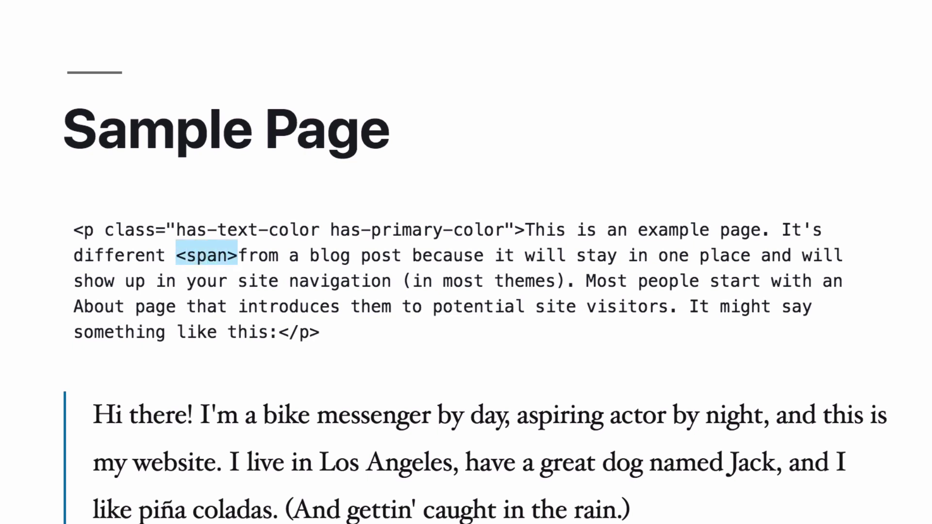
{"action": "left_click", "coordinate": [401, 256]}
{"action": "key", "text": "ctrl+v"}
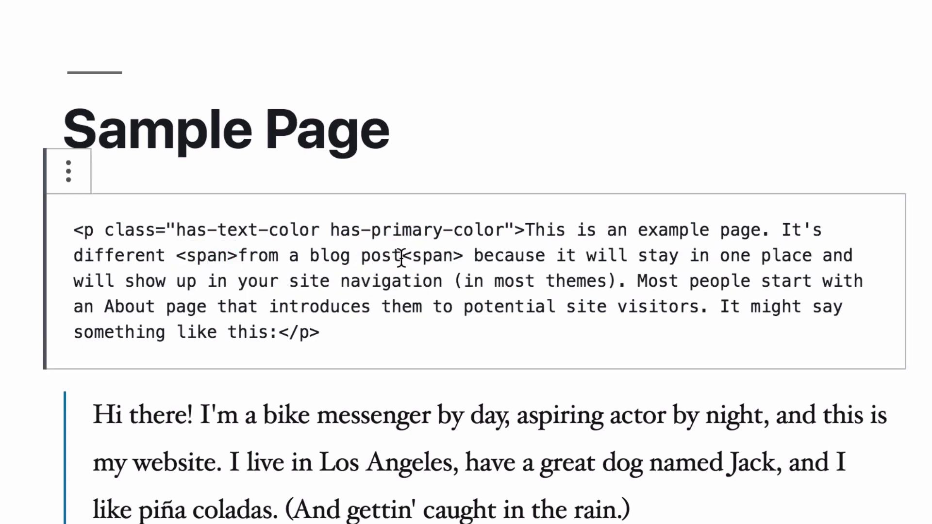
{"action": "left_click", "coordinate": [410, 256]}
{"action": "type", "text": "/"}
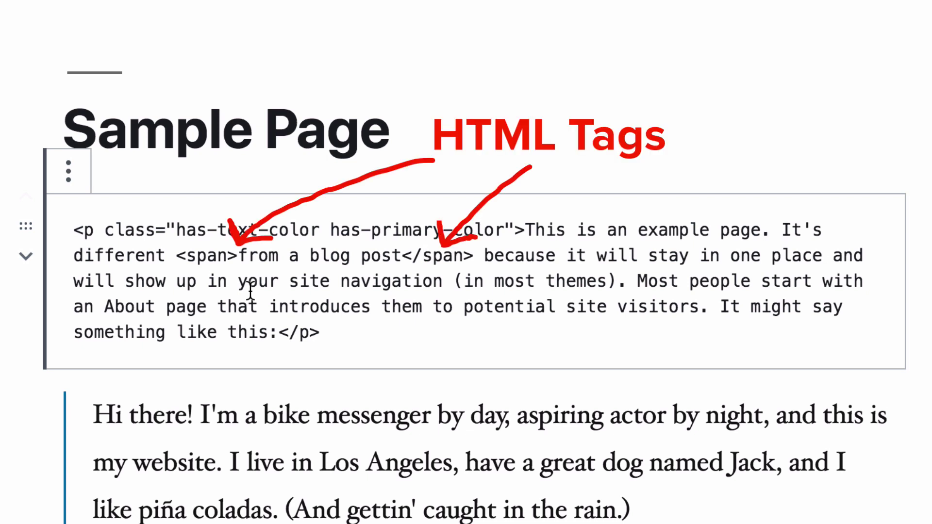
Step: Add the attribute style="color: green;" to the opening span tag
{"action": "left_click", "coordinate": [226, 255]}
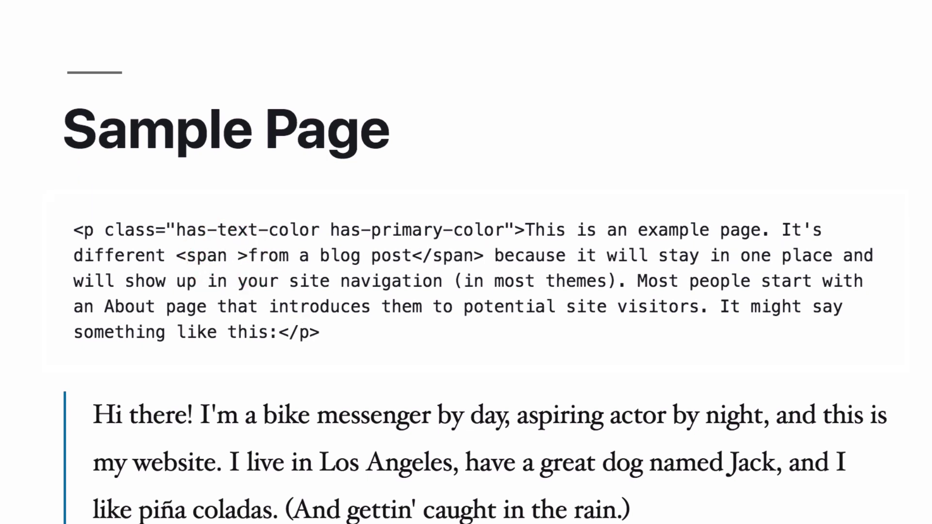
{"action": "type", "text": "style="}
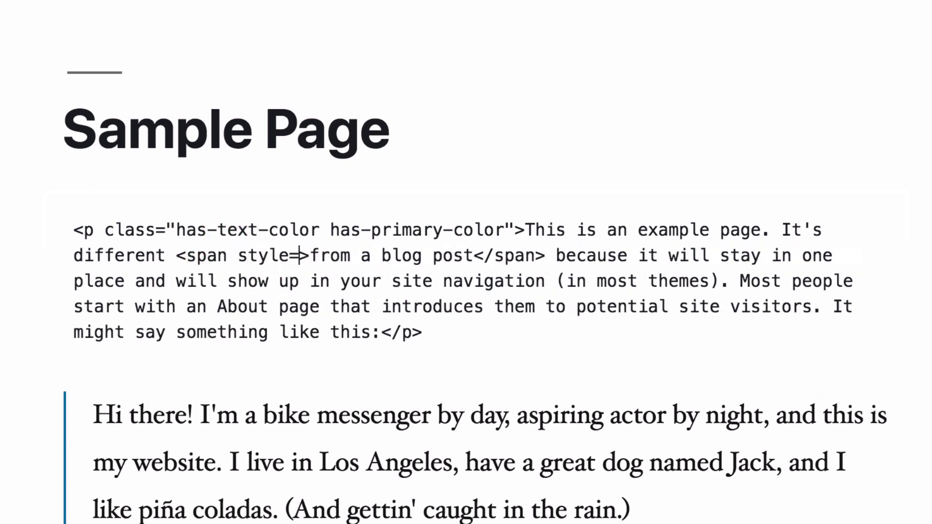
{"action": "type", "text": "\"\""}
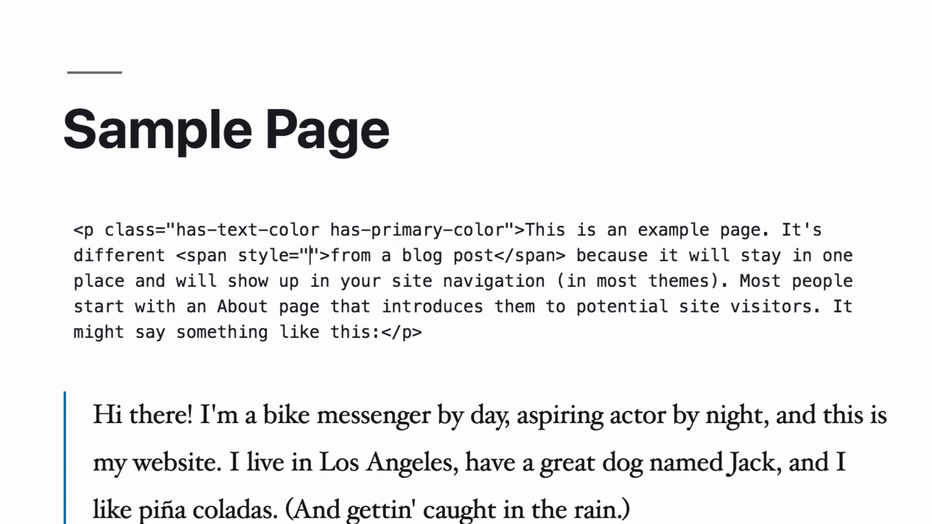
{"action": "type", "text": "color:"}
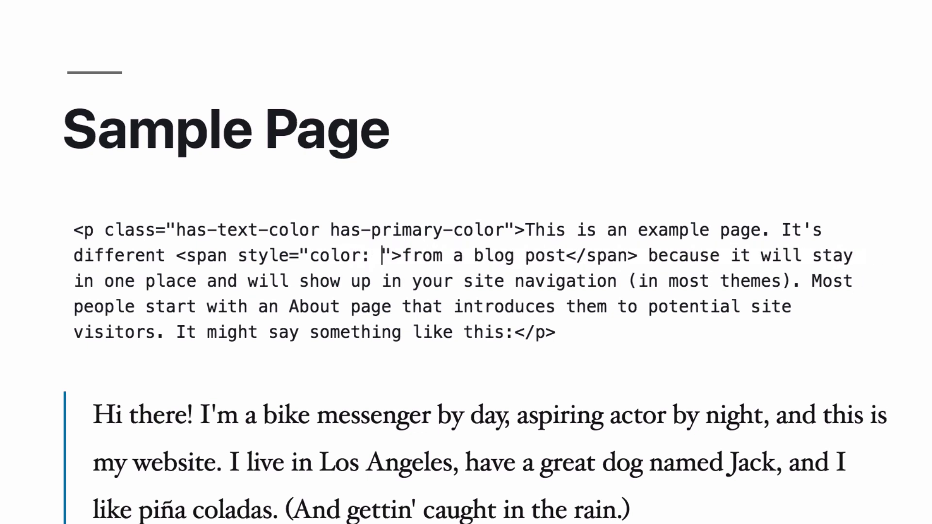
{"action": "type", "text": " green;"}
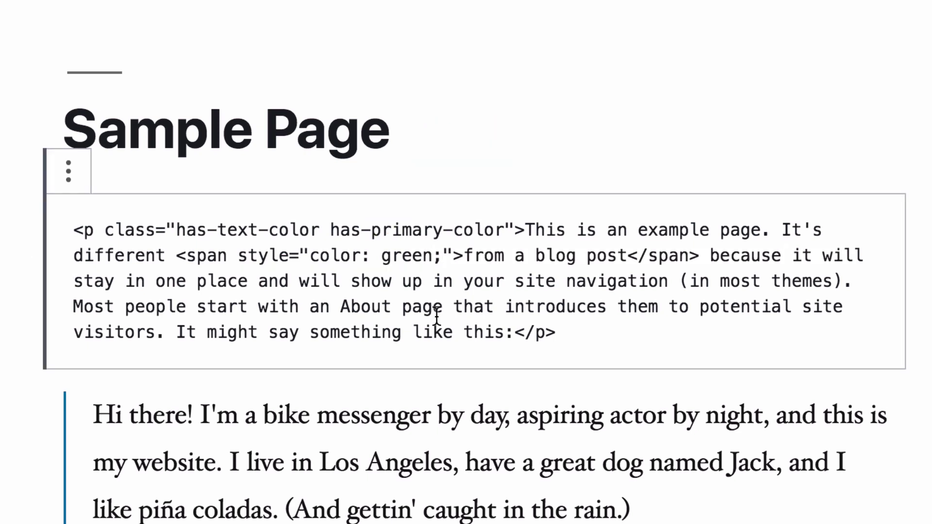
Step: Switch the first paragraph from HTML back to visual editing
{"action": "left_click_drag", "start_coordinate": [464, 256], "coordinate": [626, 257]}
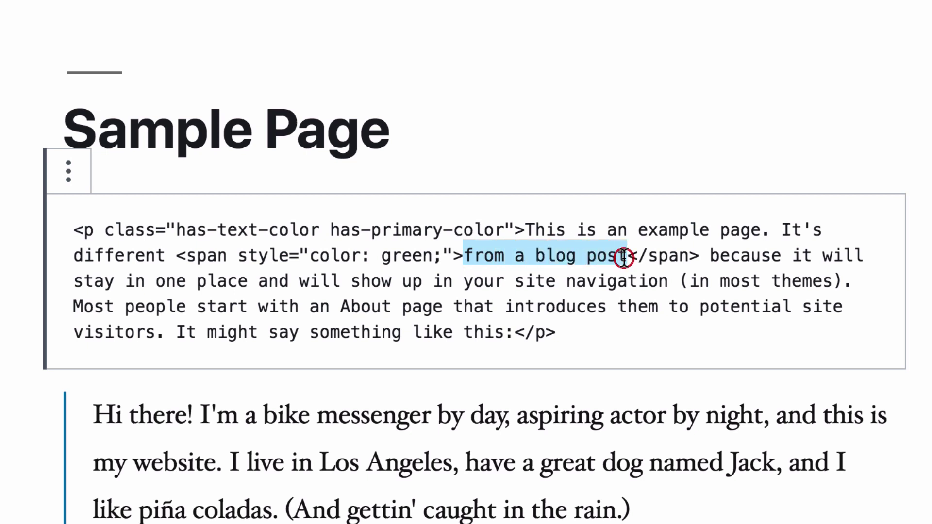
{"action": "left_click", "coordinate": [370, 211]}
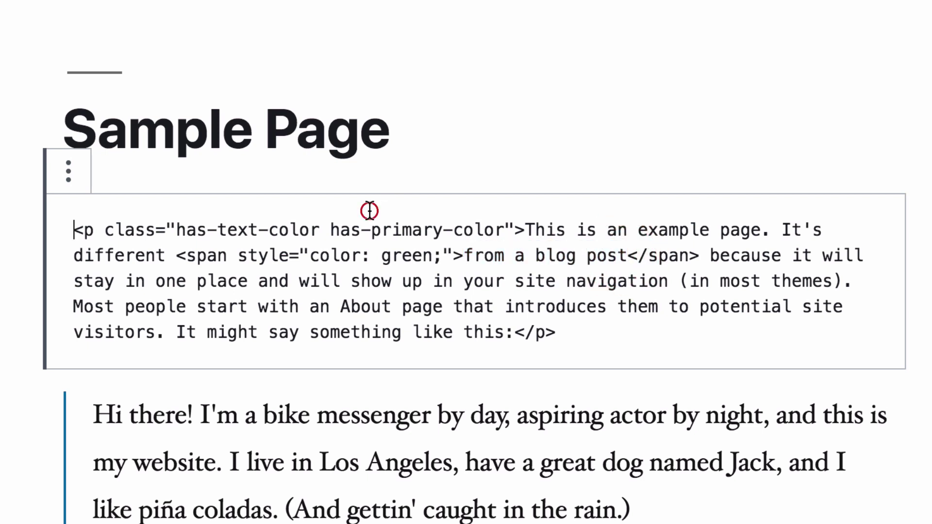
{"action": "left_click", "coordinate": [68, 172]}
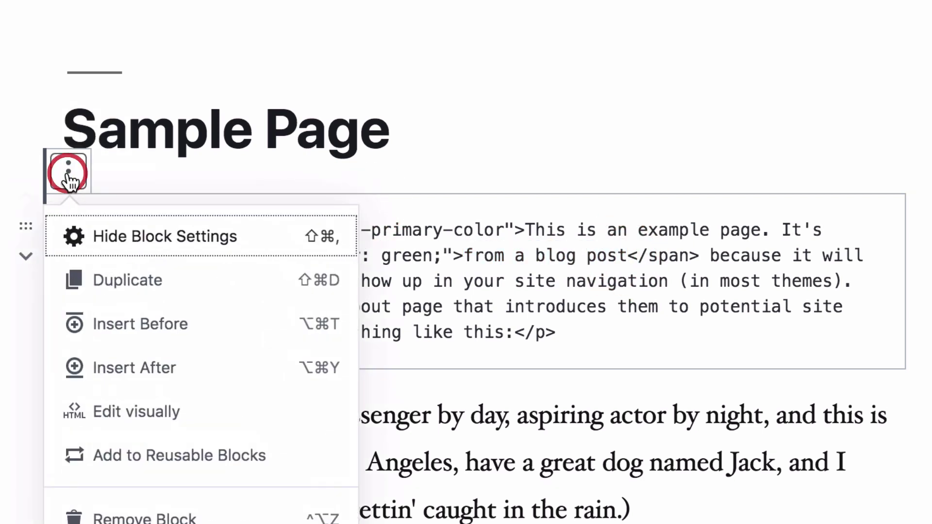
{"action": "left_click", "coordinate": [193, 421]}
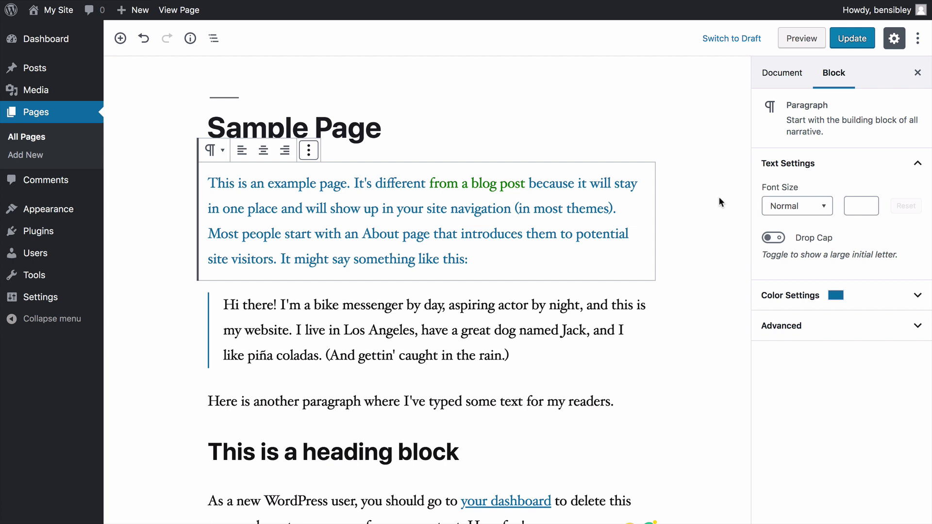
Step: Copy the hexadecimal value of the paragraph's current text color from the custom color picker, leaving the color as it is
{"action": "left_click", "coordinate": [876, 292]}
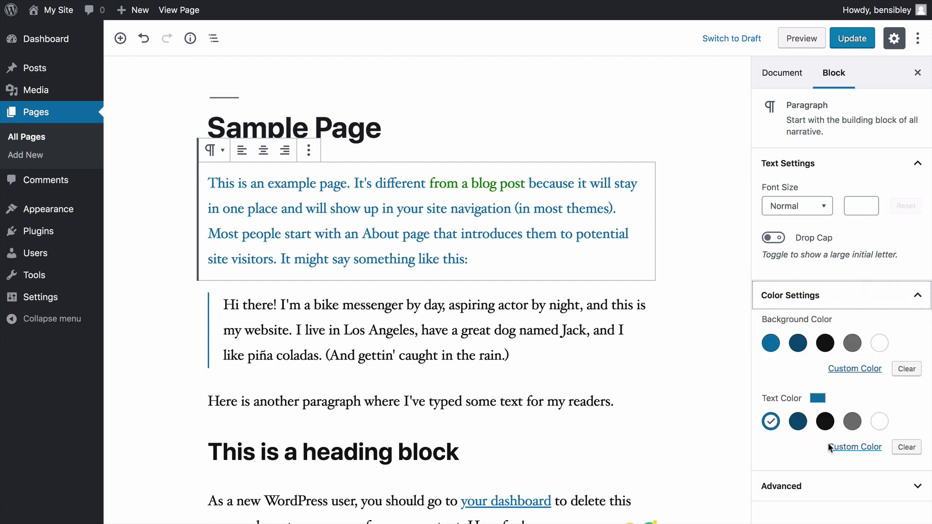
{"action": "left_click", "coordinate": [845, 447]}
{"action": "left_click", "coordinate": [766, 416]}
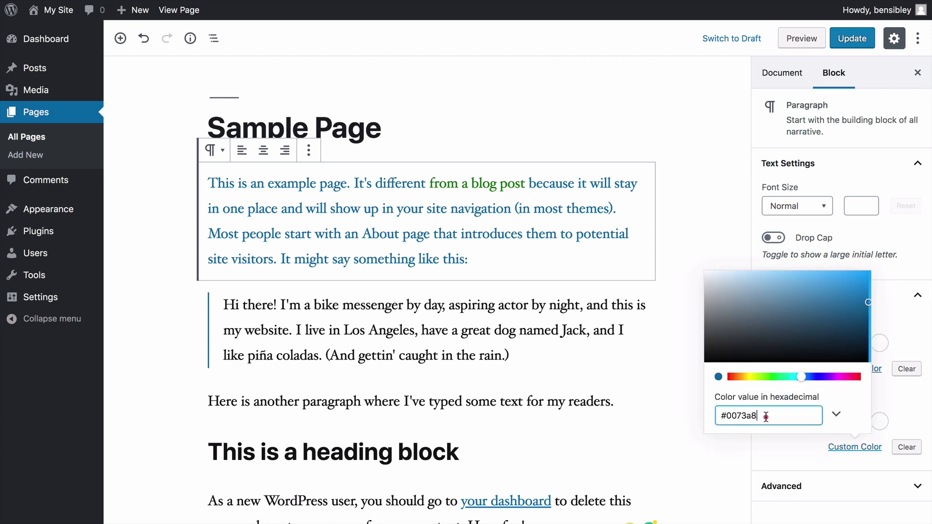
{"action": "left_click_drag", "start_coordinate": [766, 416], "coordinate": [720, 419]}
{"action": "key", "text": "super+c"}
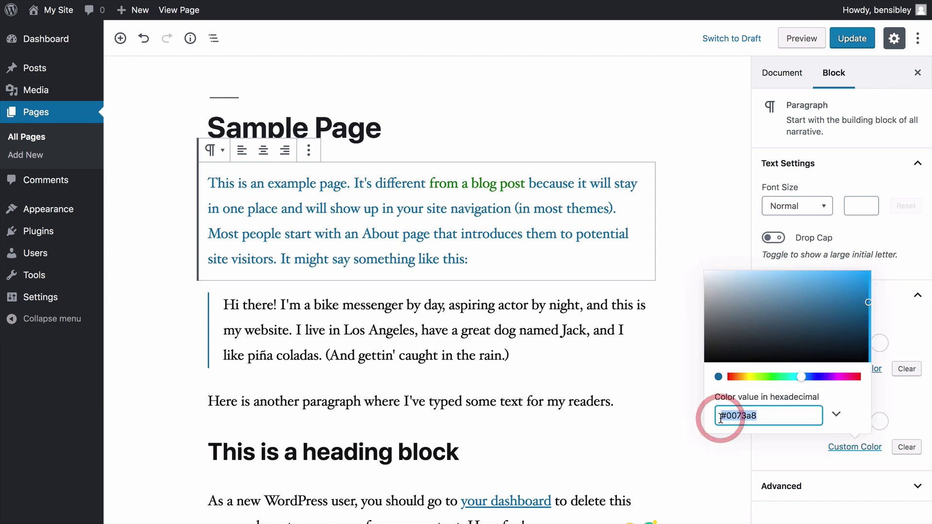
{"action": "left_click", "coordinate": [862, 448]}
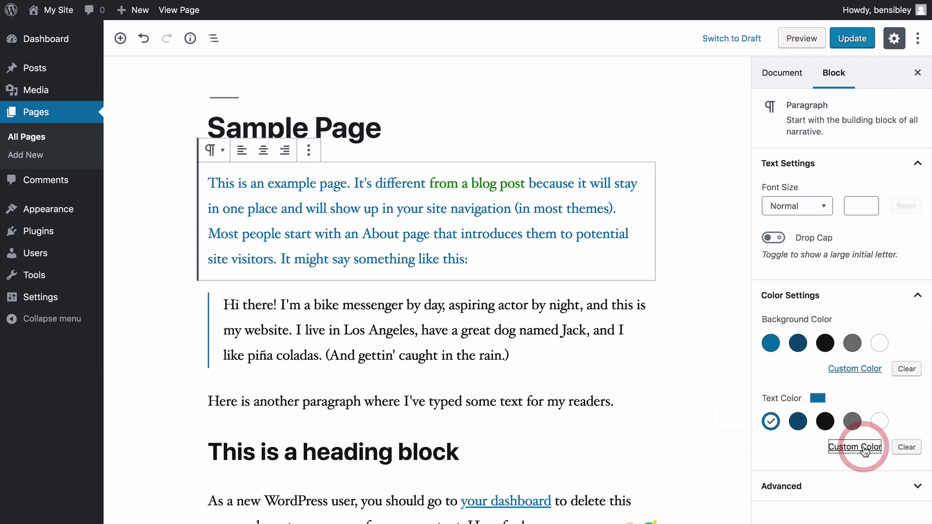
Step: Set the first paragraph's text color to near-black, and replace green with #0073a8 in its HTML span before returning to visual editing
{"action": "left_click", "coordinate": [825, 422]}
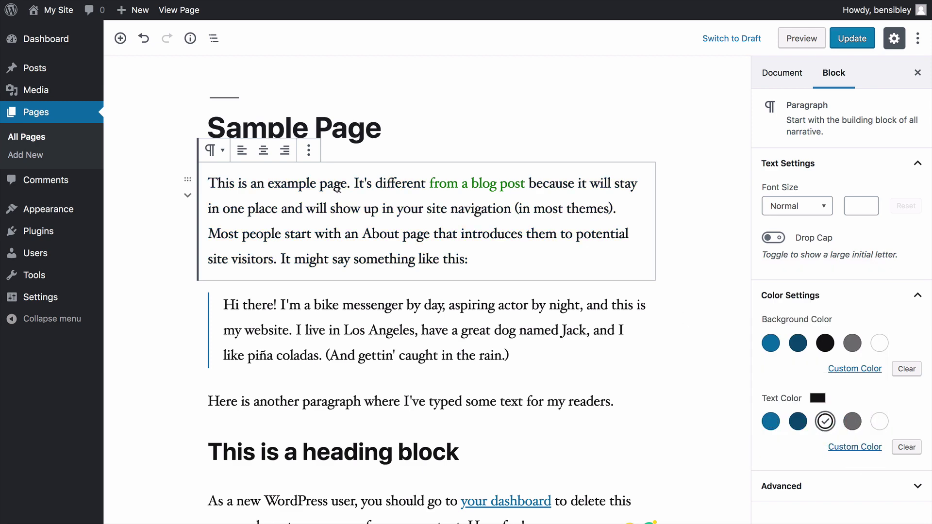
{"action": "left_click", "coordinate": [309, 150]}
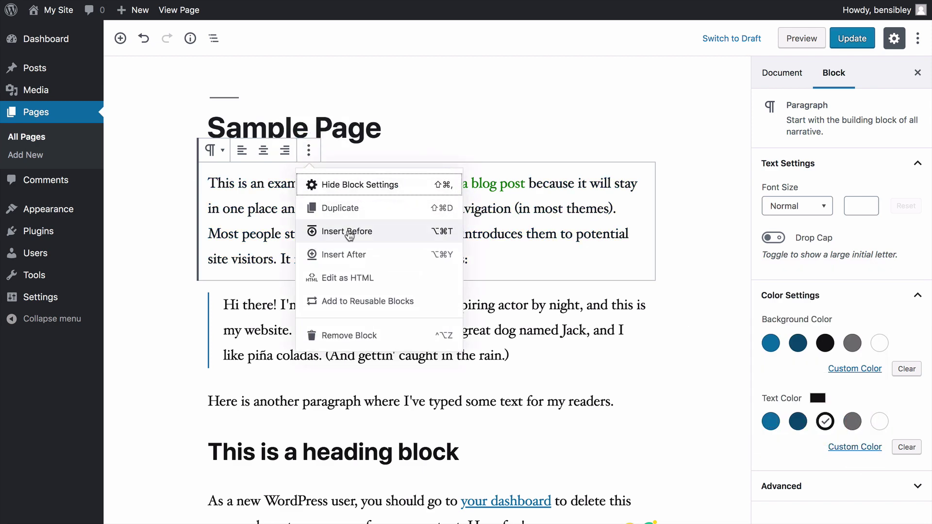
{"action": "left_click", "coordinate": [358, 277]}
{"action": "double_click", "coordinate": [386, 195]}
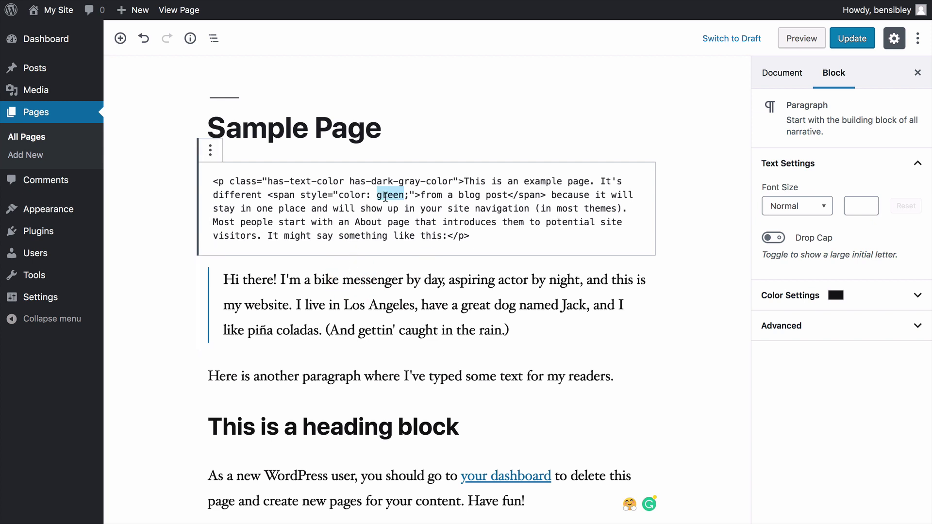
{"action": "key", "text": "super+v"}
{"action": "left_click", "coordinate": [211, 151]}
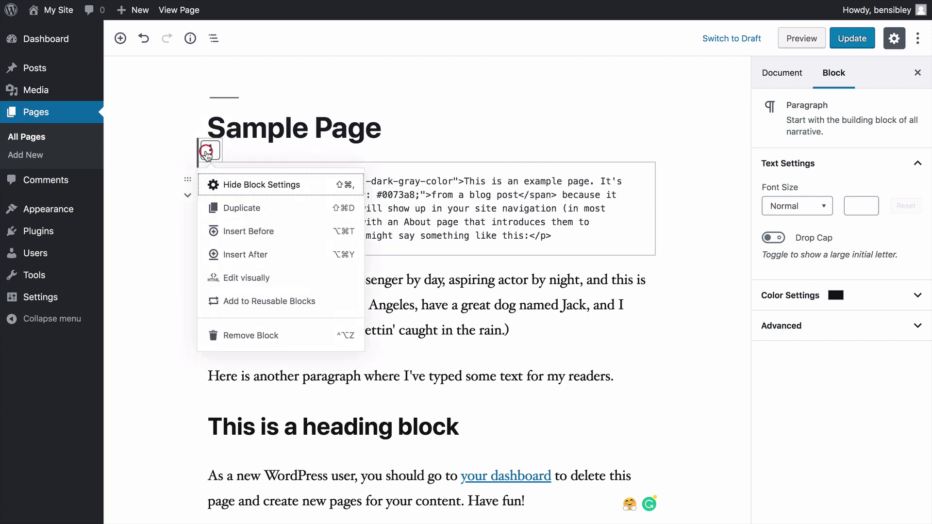
{"action": "left_click", "coordinate": [253, 276]}
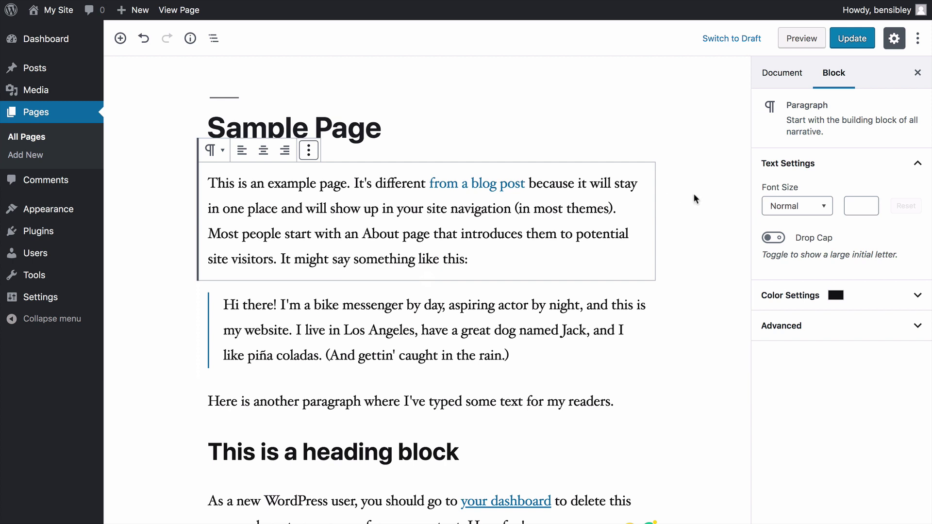
Step: Try the dark blue, blue, gray and white text colors on the first paragraph and restore the near-black color
{"action": "left_click", "coordinate": [868, 296]}
{"action": "left_click", "coordinate": [798, 421]}
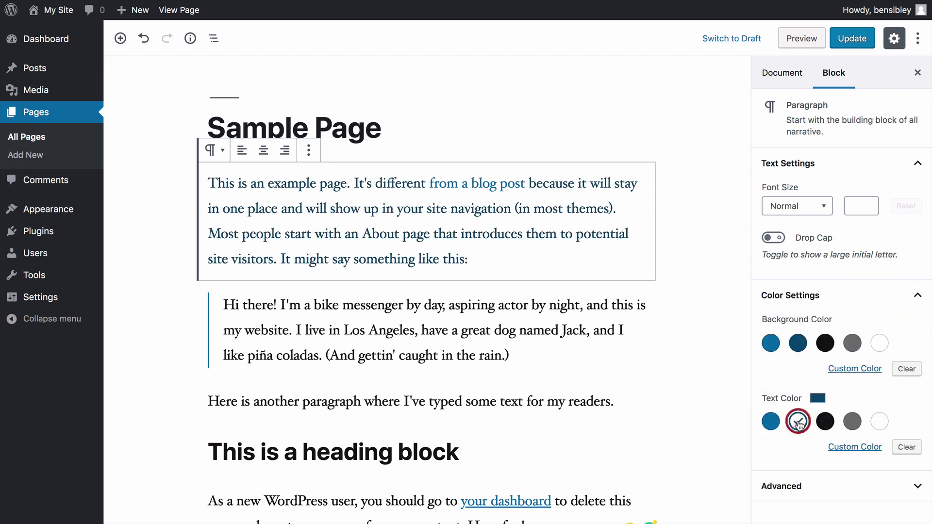
{"action": "left_click", "coordinate": [852, 421]}
{"action": "left_click", "coordinate": [879, 421]}
{"action": "left_click", "coordinate": [797, 421]}
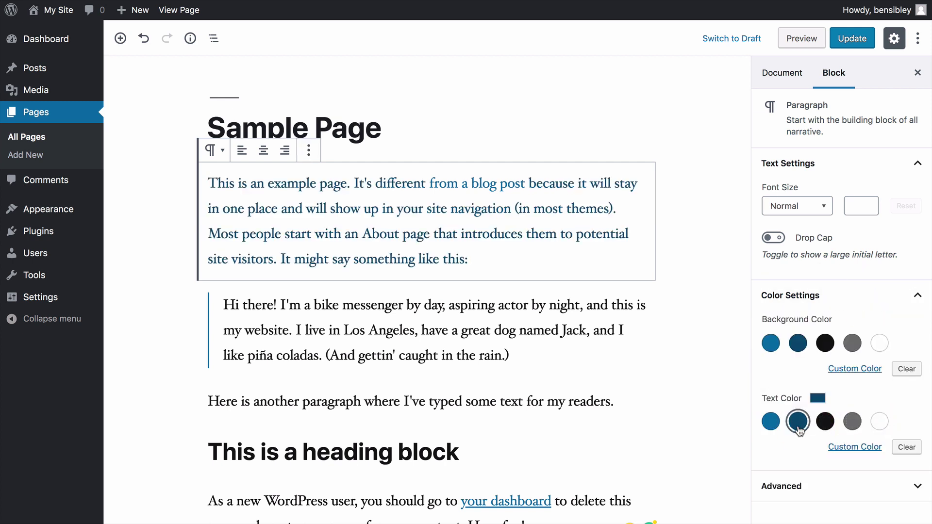
{"action": "left_click", "coordinate": [770, 422]}
{"action": "left_click", "coordinate": [853, 421]}
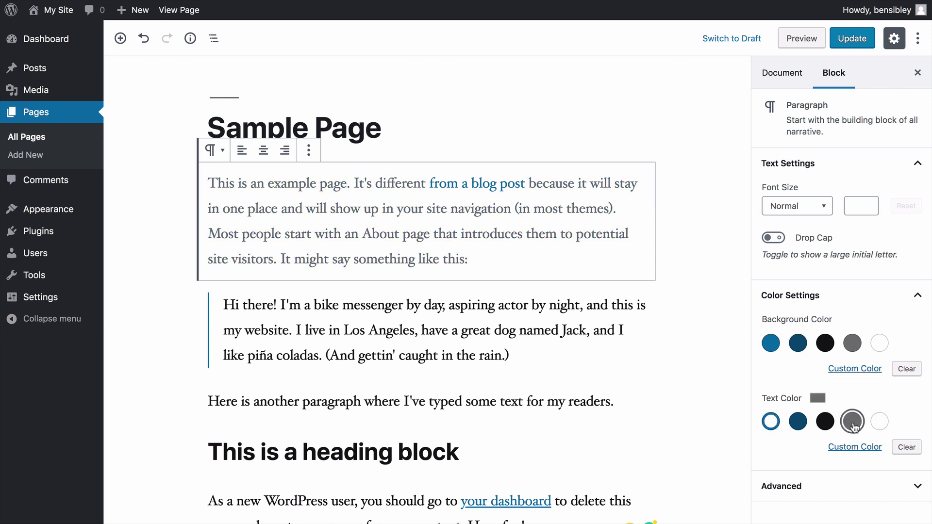
{"action": "left_click", "coordinate": [877, 423]}
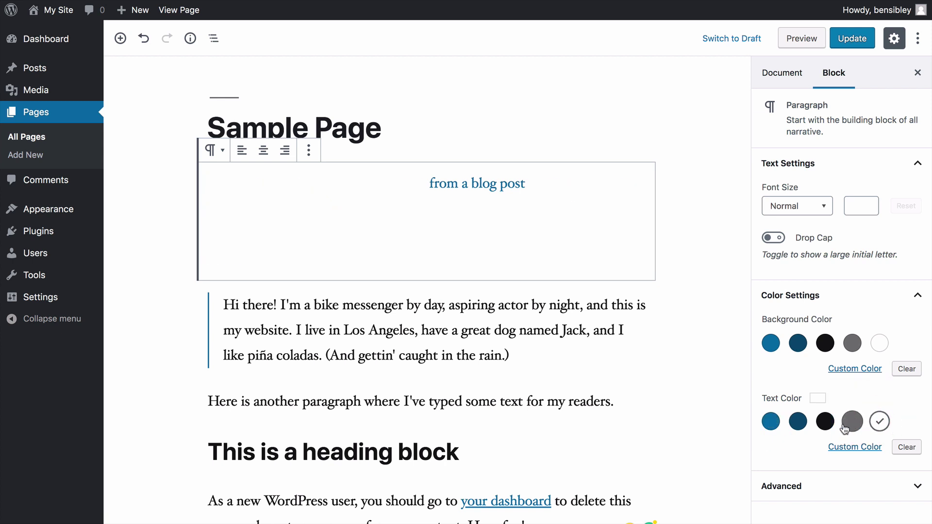
{"action": "left_click", "coordinate": [828, 425]}
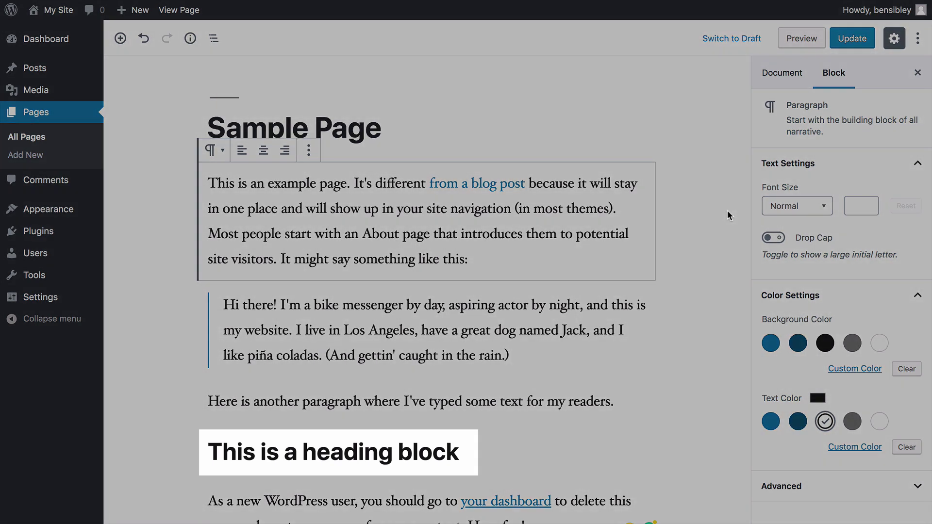
Step: Switch the "This is a heading block" heading to HTML editing
{"action": "left_click", "coordinate": [339, 450]}
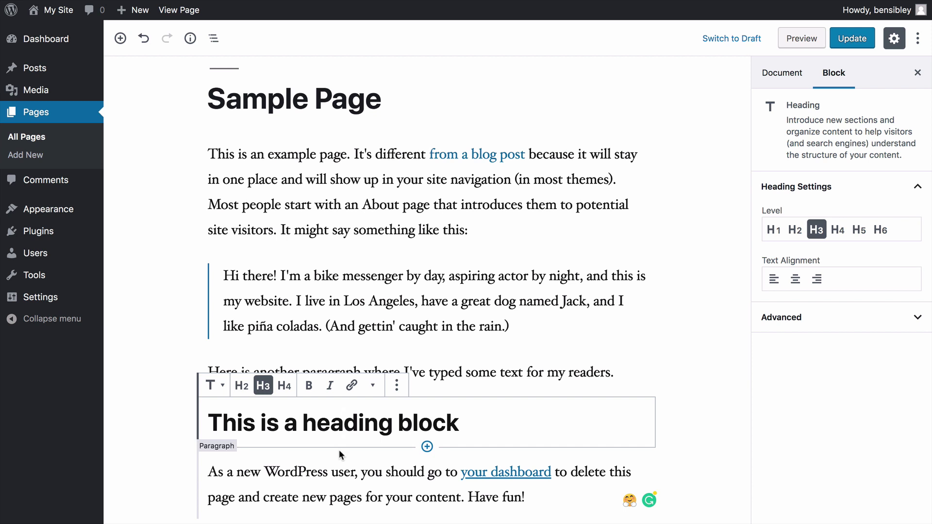
{"action": "left_click", "coordinate": [397, 387]}
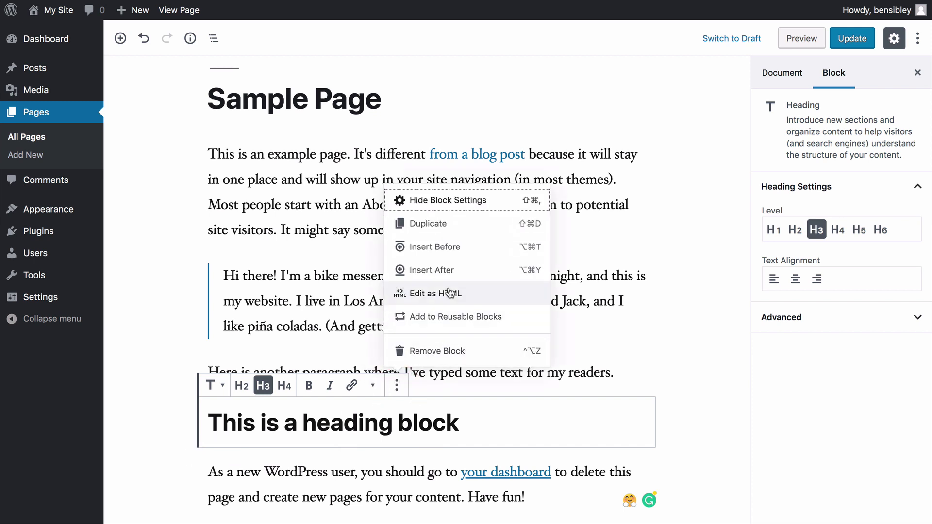
{"action": "left_click", "coordinate": [480, 293]}
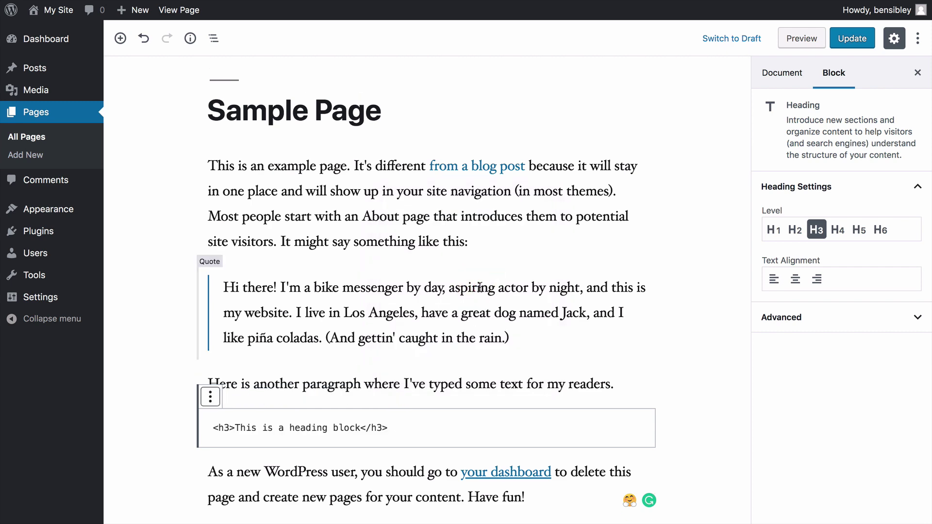
Step: Copy the opening <span style="color: #0073a8;"> tag from the first paragraph's HTML and paste it right after the heading's <h3> tag
{"action": "left_click", "coordinate": [444, 226]}
{"action": "left_click", "coordinate": [394, 134]}
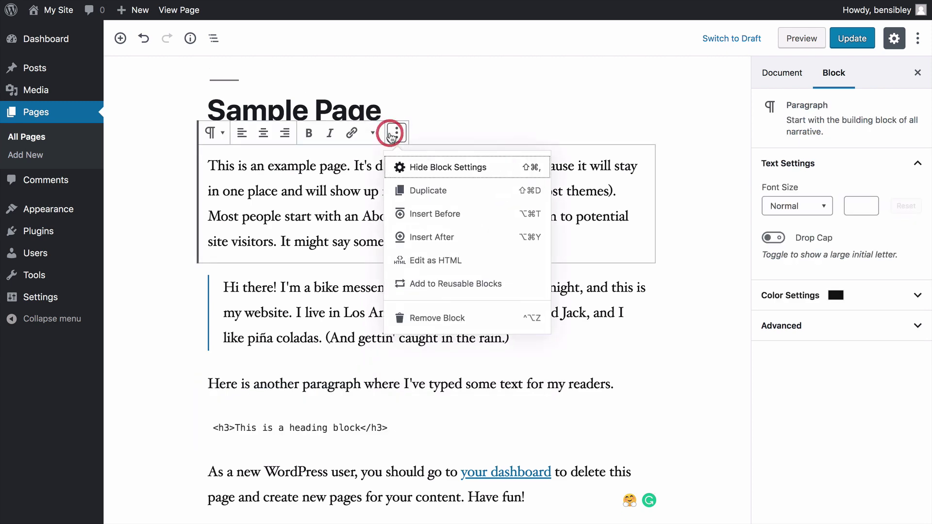
{"action": "left_click", "coordinate": [439, 261]}
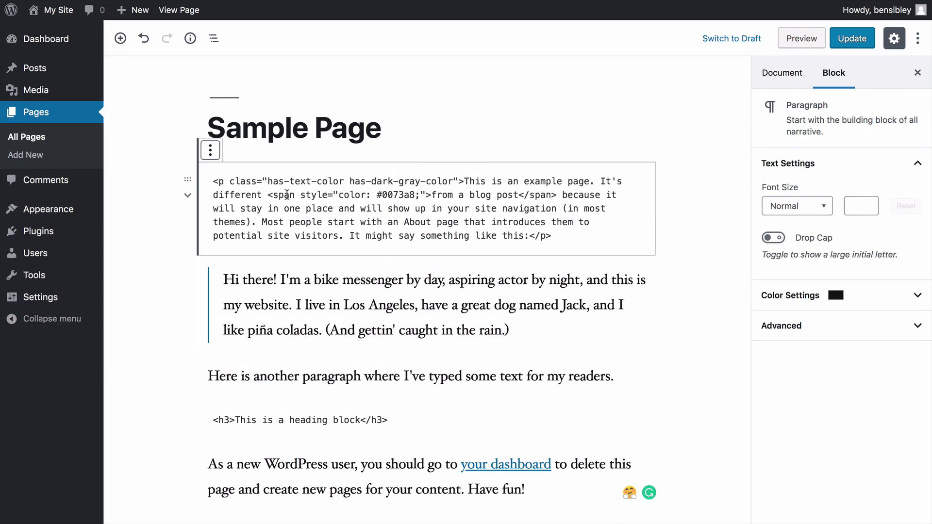
{"action": "left_click_drag", "start_coordinate": [267, 194], "coordinate": [429, 191]}
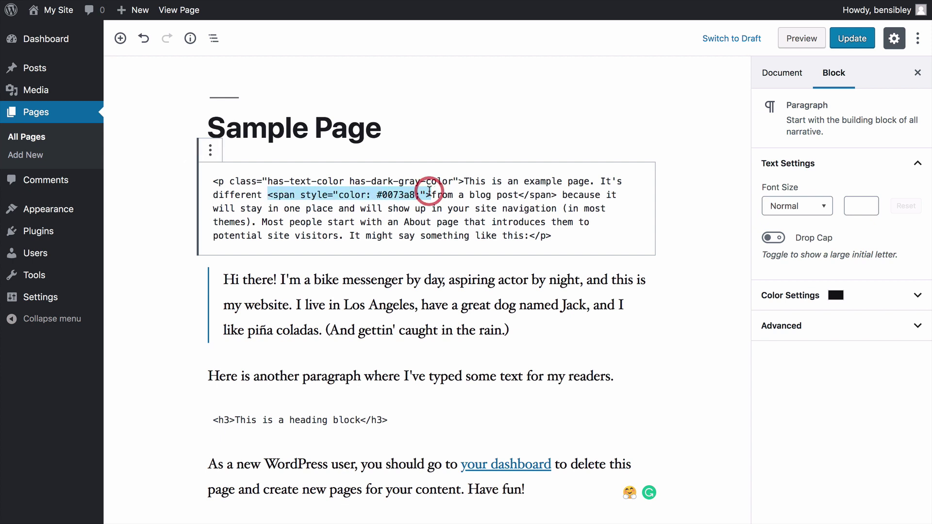
{"action": "key", "text": "ctrl+c"}
{"action": "left_click", "coordinate": [235, 420]}
{"action": "key", "text": "ctrl+v"}
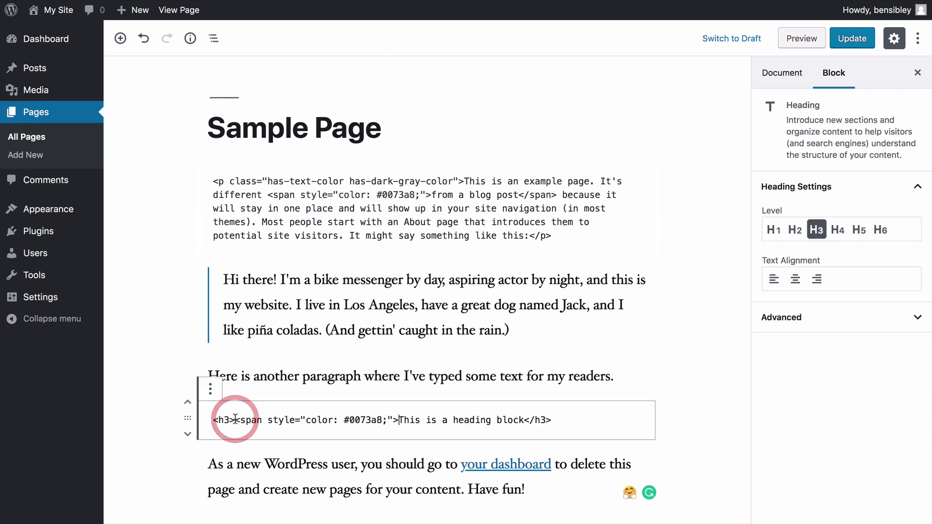
Step: Add a closing </span> tag before the heading's </h3>, return the heading to visual editing and deselect it
{"action": "left_click", "coordinate": [524, 419]}
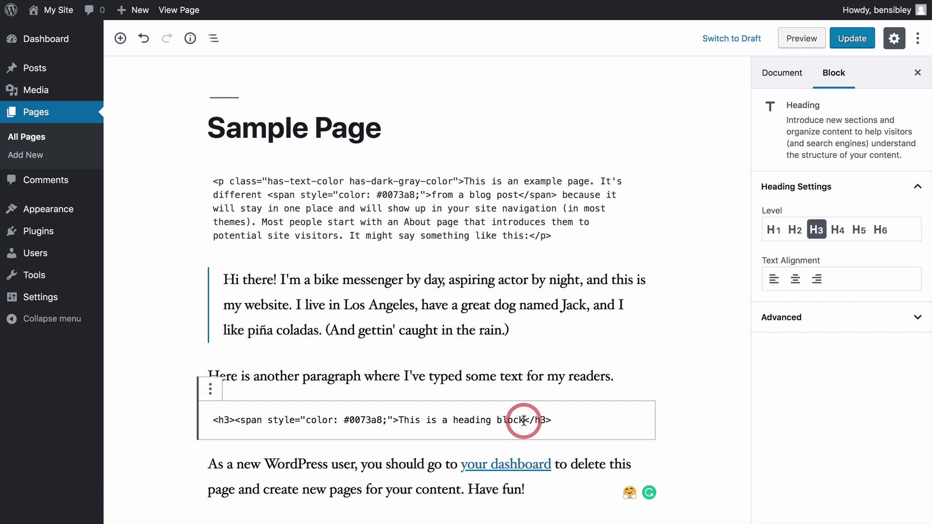
{"action": "type", "text": "</span></"}
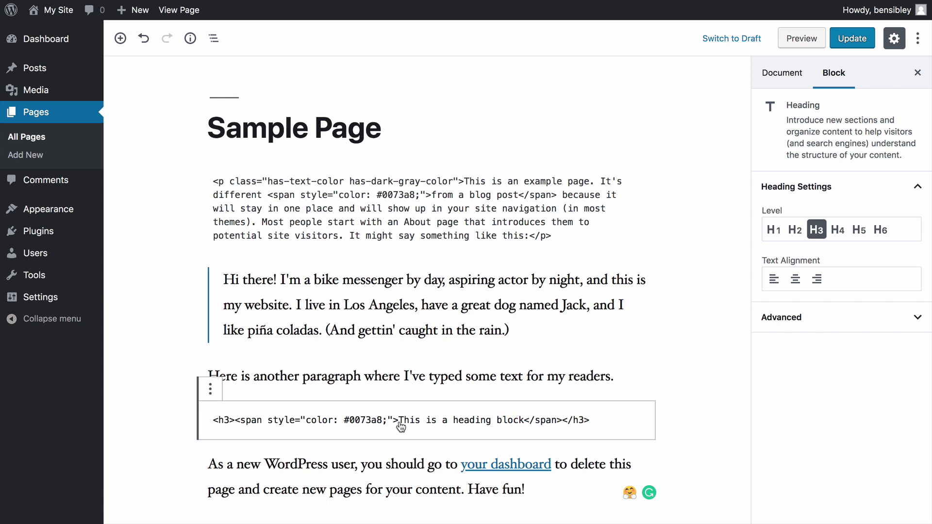
{"action": "left_click", "coordinate": [210, 388]}
{"action": "left_click", "coordinate": [254, 297]}
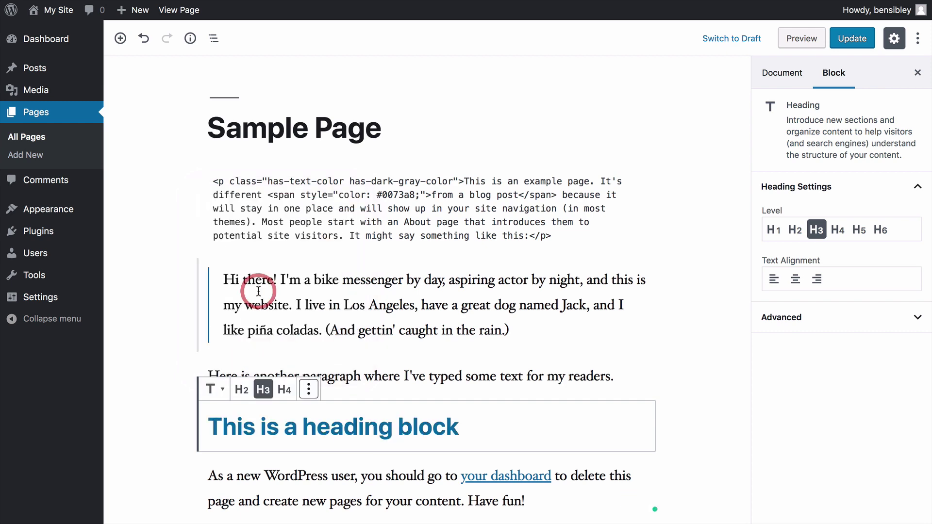
{"action": "left_click", "coordinate": [150, 335]}
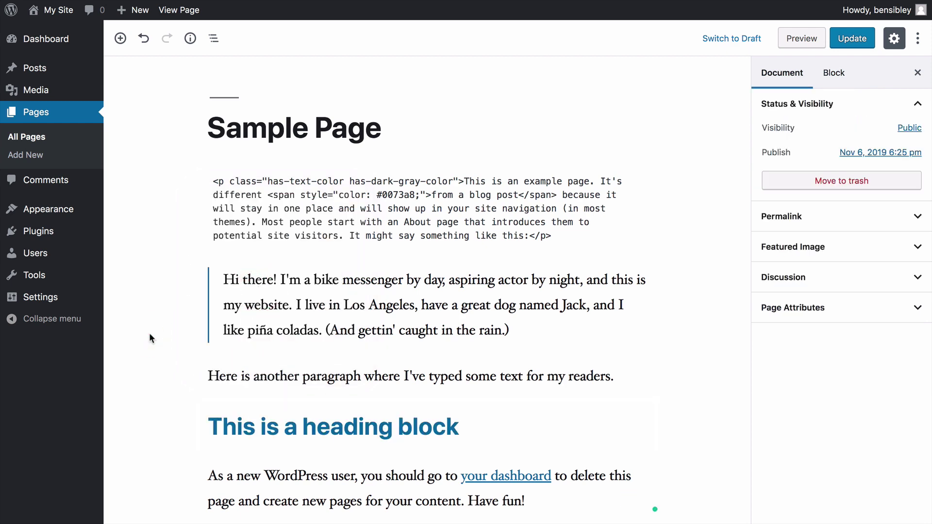